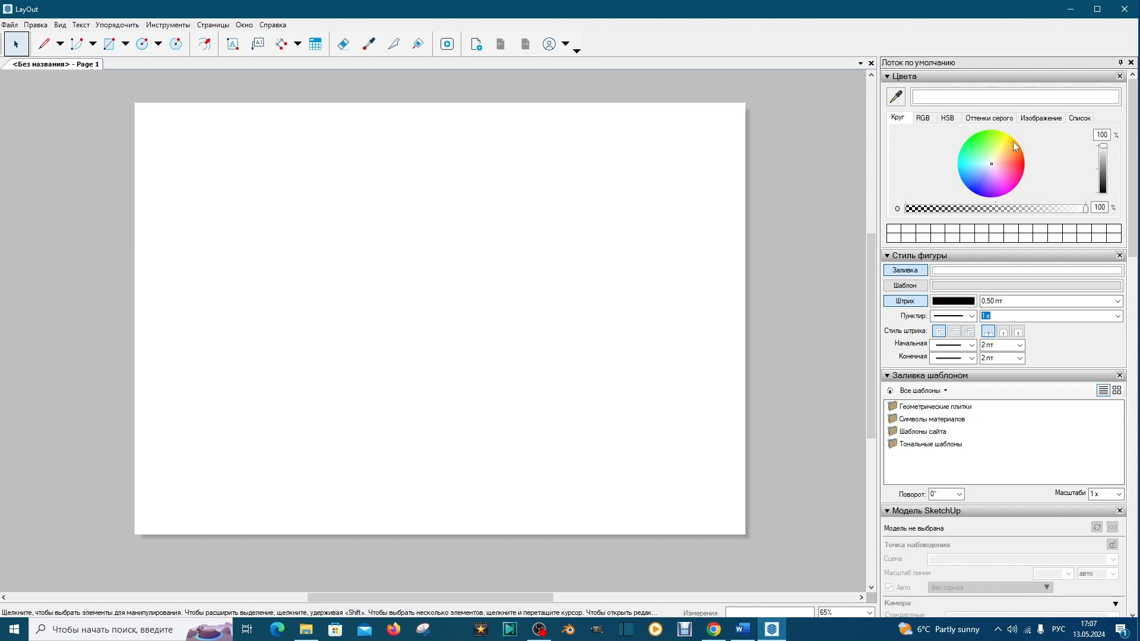
# Set the shape fill to pink from the colour wheel at 88% brightness and draw a circle in the page's upper-left area.
pyautogui.click(974, 168)
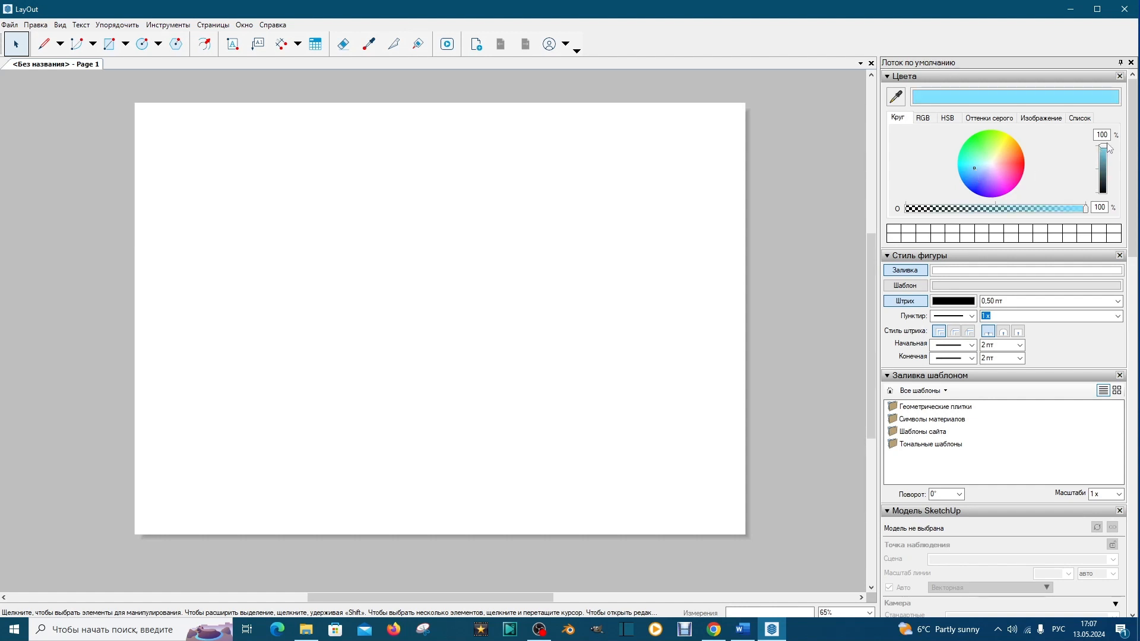
pyautogui.moveTo(1102, 150)
pyautogui.mouseDown()
pyautogui.moveTo(1103, 169)
pyautogui.moveTo(1103, 153)
pyautogui.mouseUp()
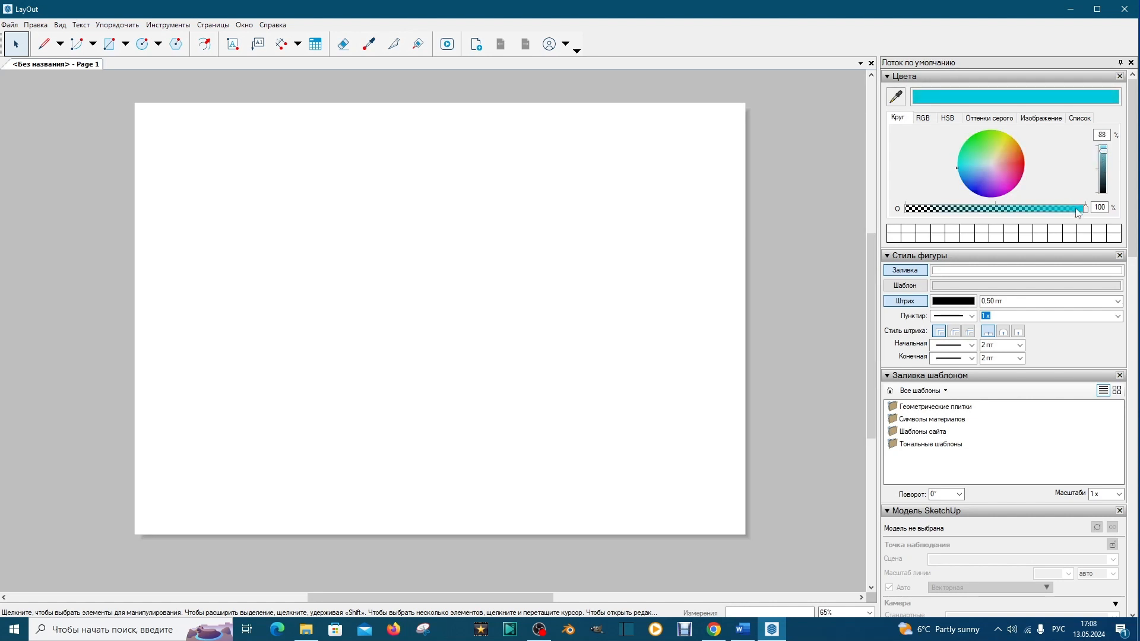
pyautogui.click(913, 273)
pyautogui.click(953, 273)
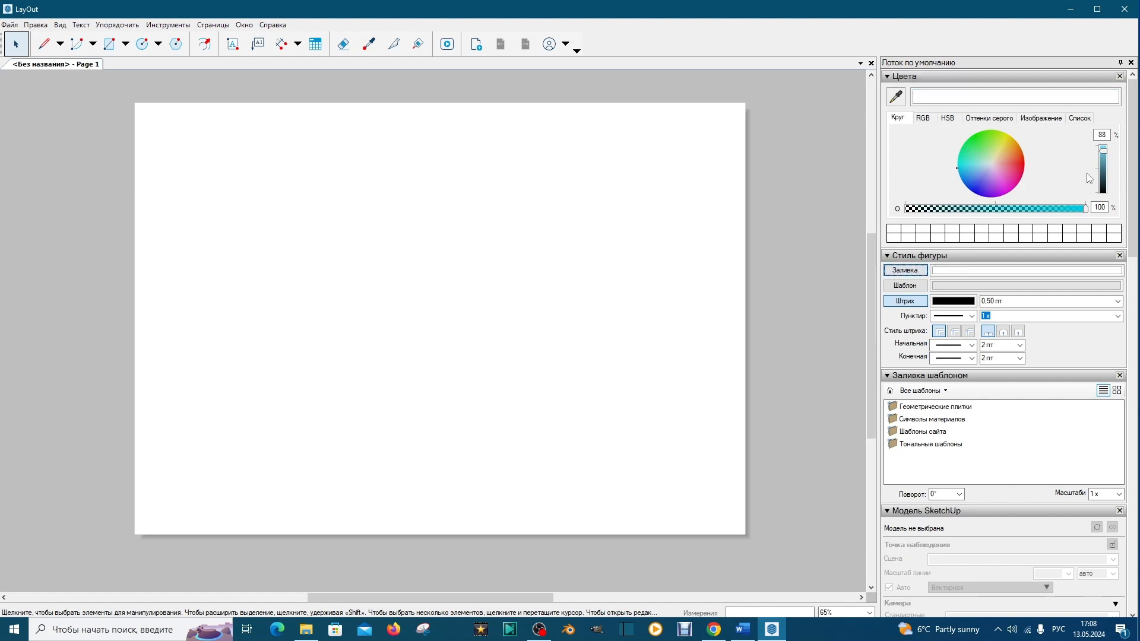
pyautogui.click(953, 273)
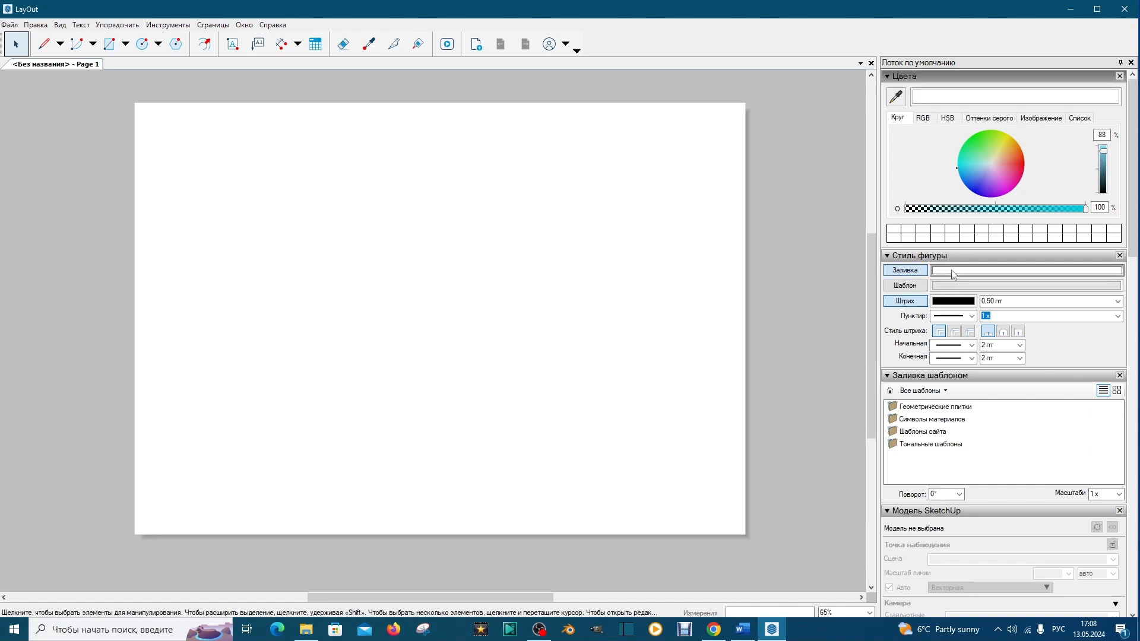
pyautogui.click(1006, 168)
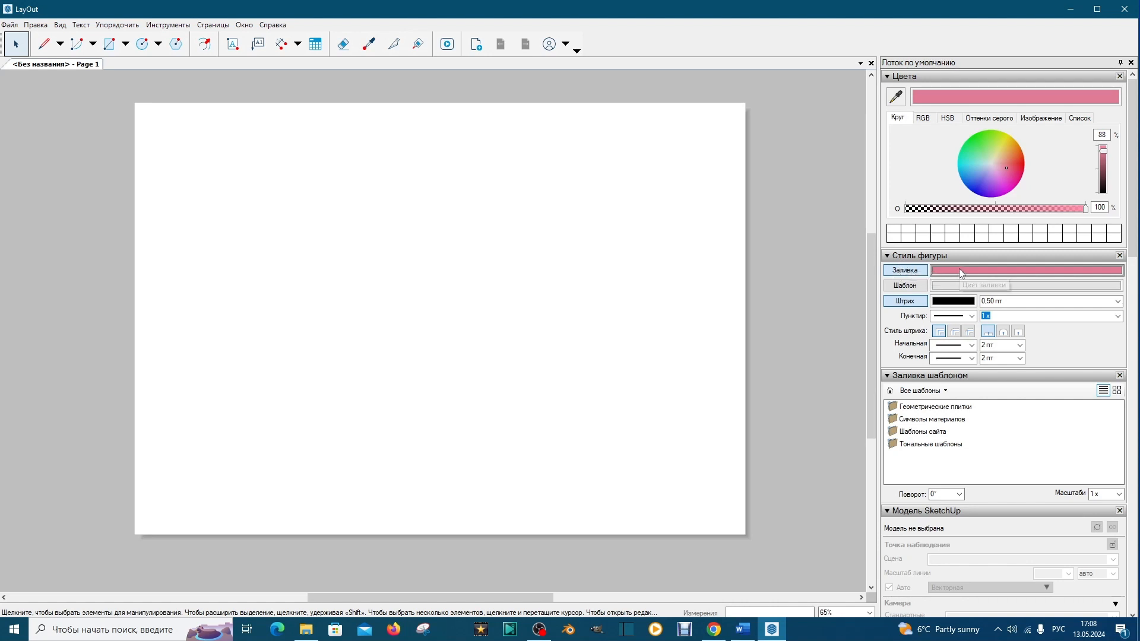
pyautogui.click(142, 43)
pyautogui.click(200, 160)
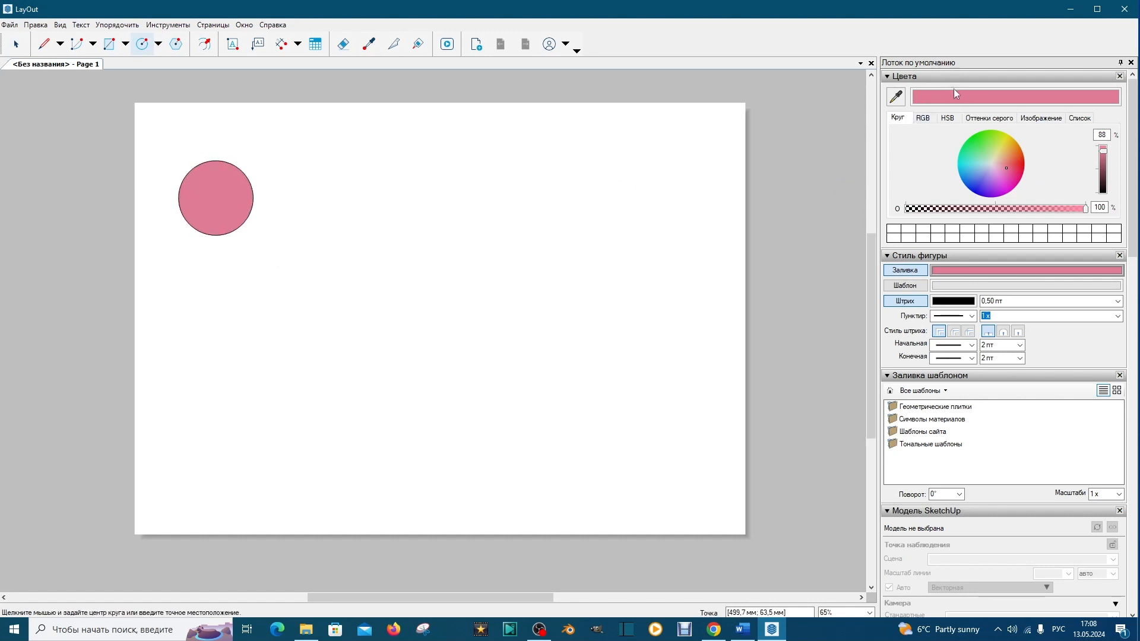
# Set the fill to RGB 94, 45, 231 and draw a circle just to the right of the pink one.
pyautogui.click(925, 118)
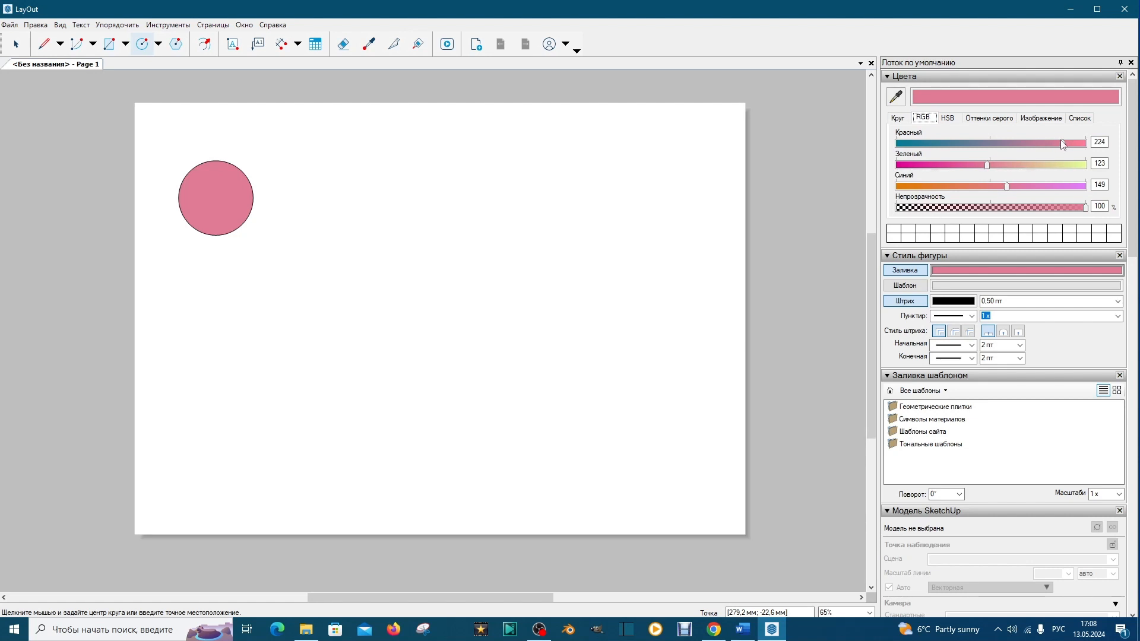
pyautogui.moveTo(1062, 143); pyautogui.dragTo(931, 168)
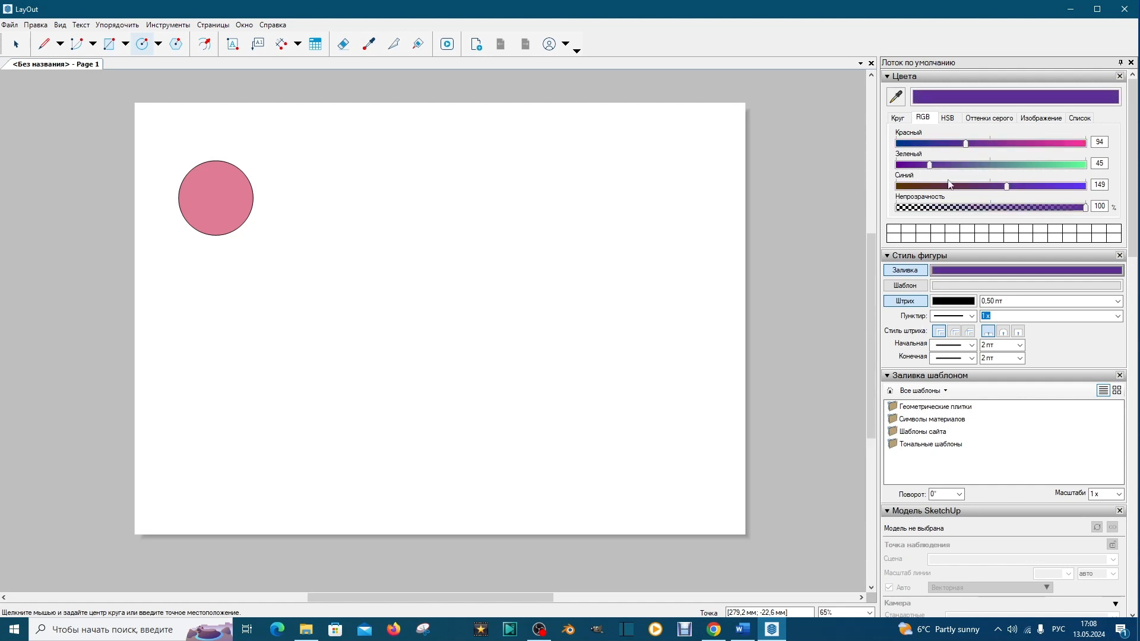
pyautogui.moveTo(1008, 187); pyautogui.dragTo(1070, 188)
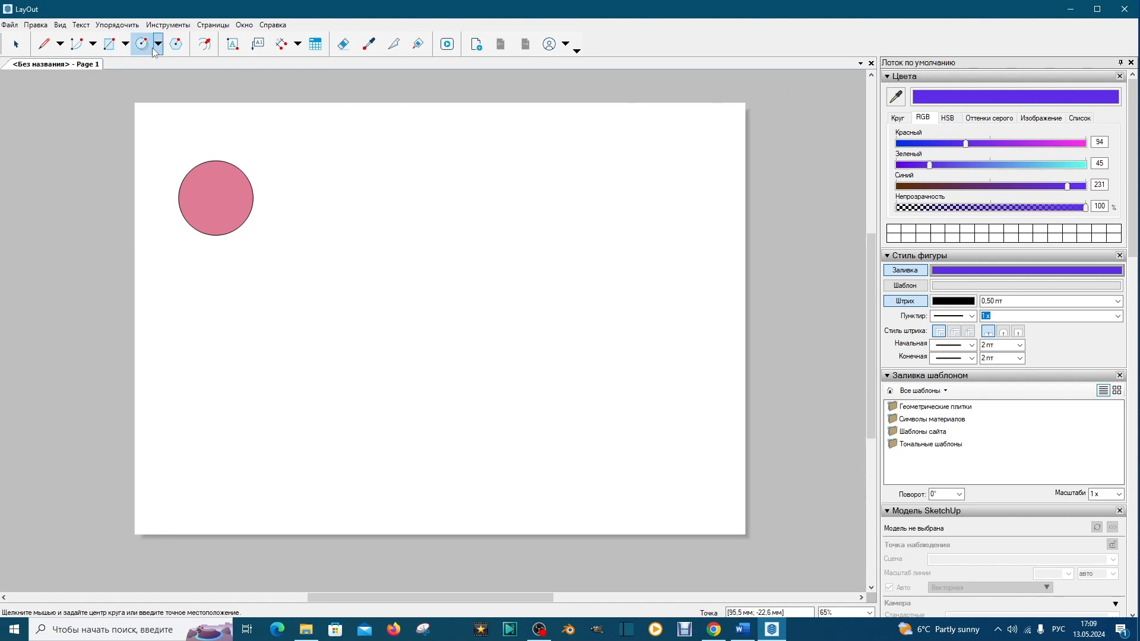
pyautogui.click(322, 208)
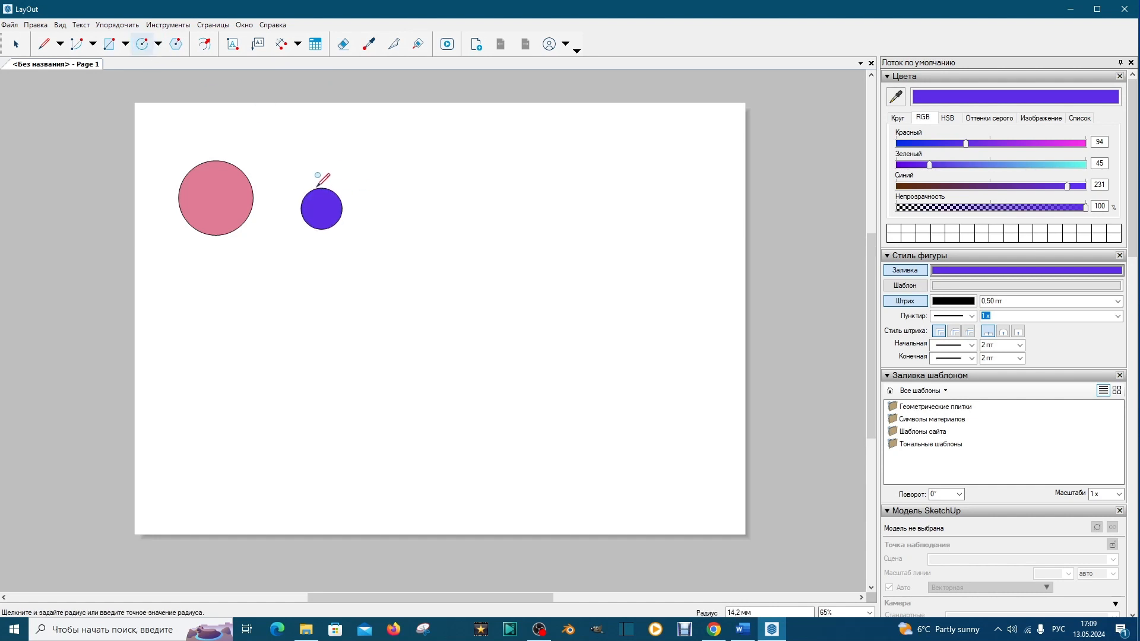
pyautogui.click(308, 159)
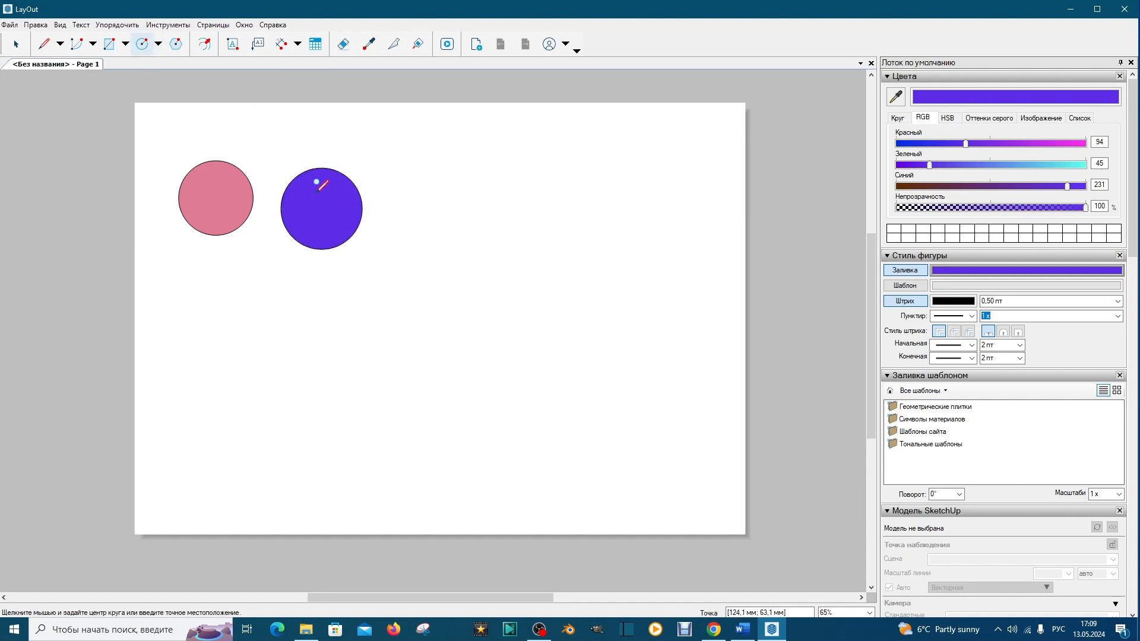
# Set the fill to HSB 97, 37, 47 with 71% opacity and draw a circle to the right of the violet one.
pyautogui.click(947, 119)
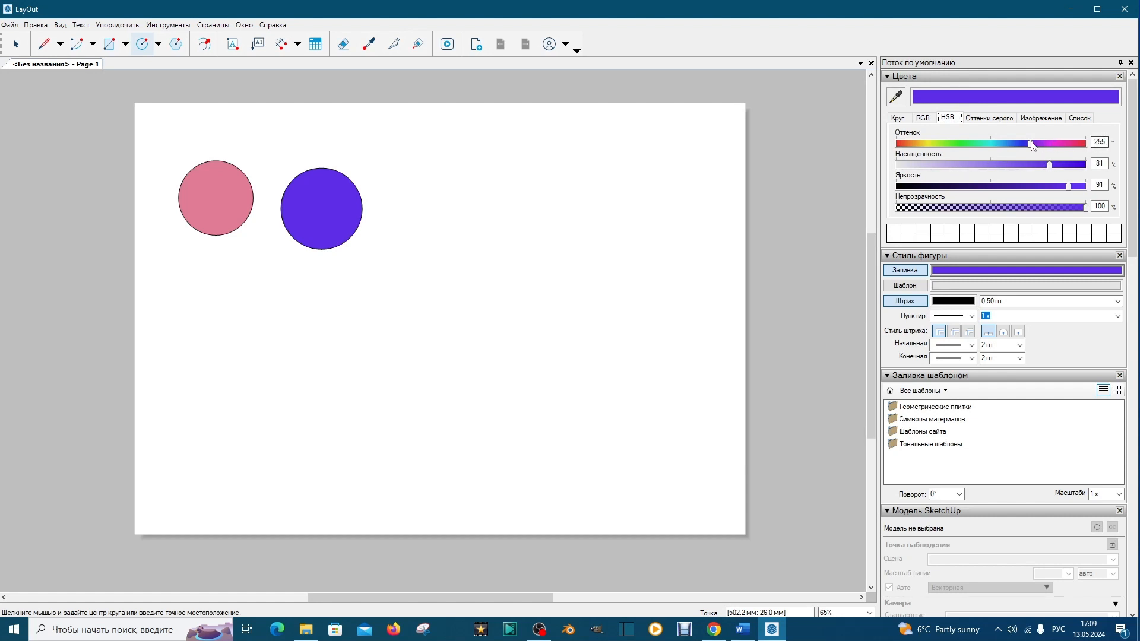
pyautogui.moveTo(1030, 143); pyautogui.dragTo(949, 145)
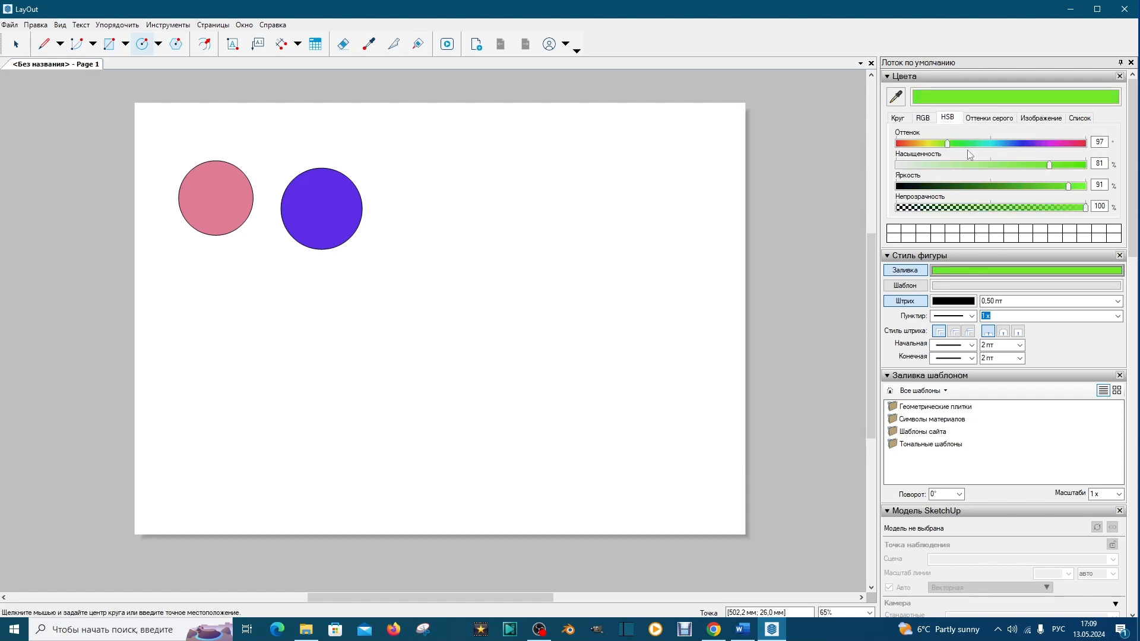
pyautogui.moveTo(1049, 170); pyautogui.dragTo(969, 176)
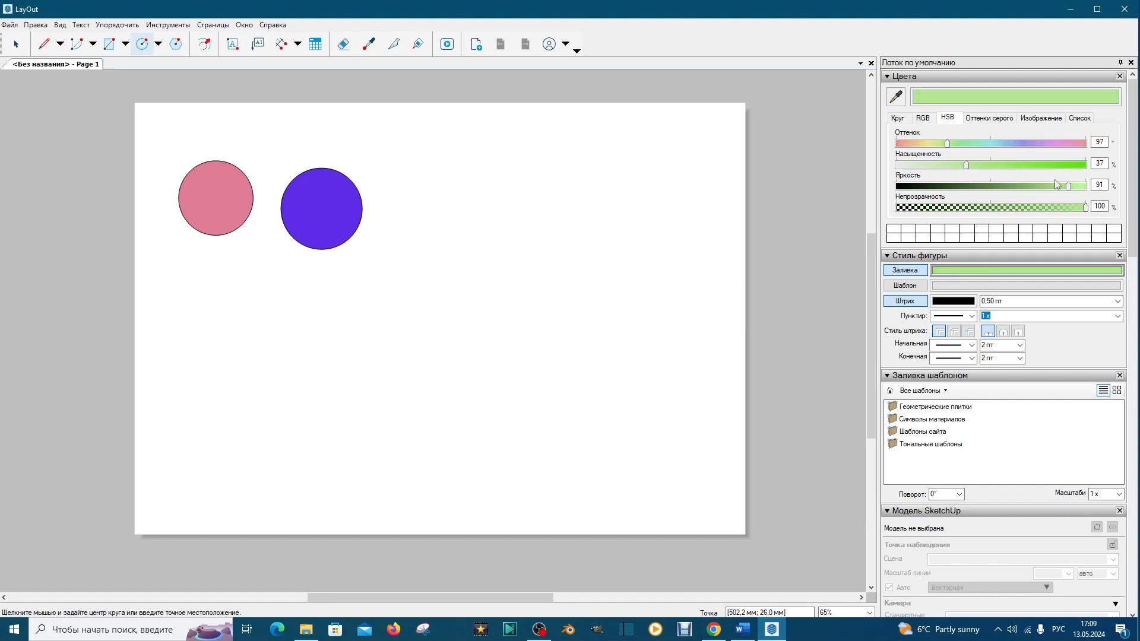
pyautogui.moveTo(1068, 186); pyautogui.dragTo(986, 187)
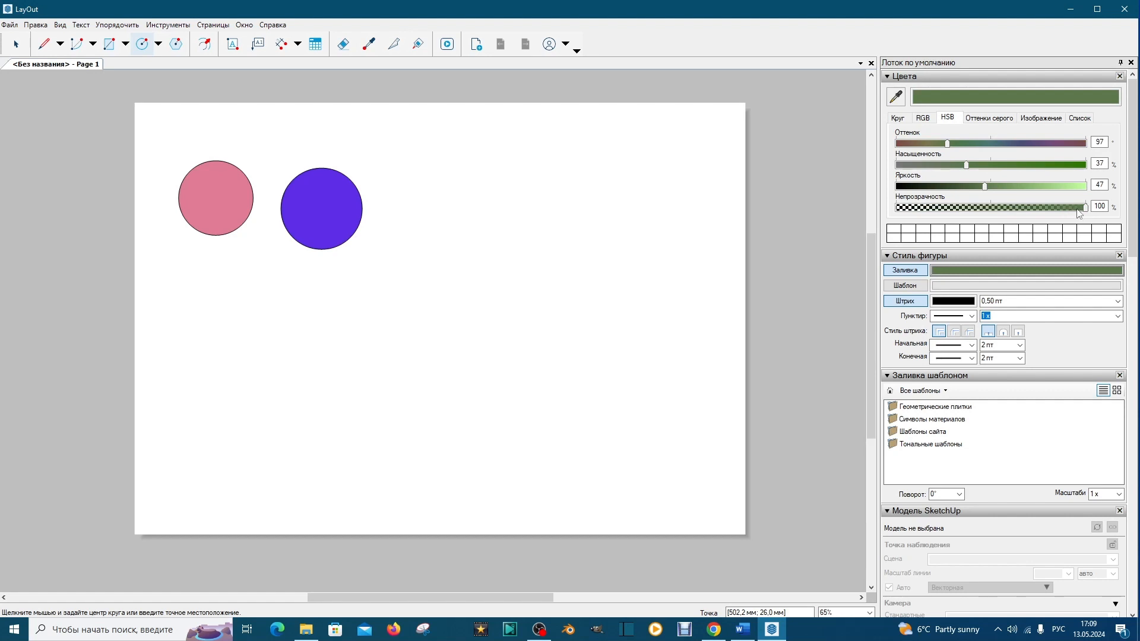
pyautogui.moveTo(1079, 212); pyautogui.dragTo(1033, 213)
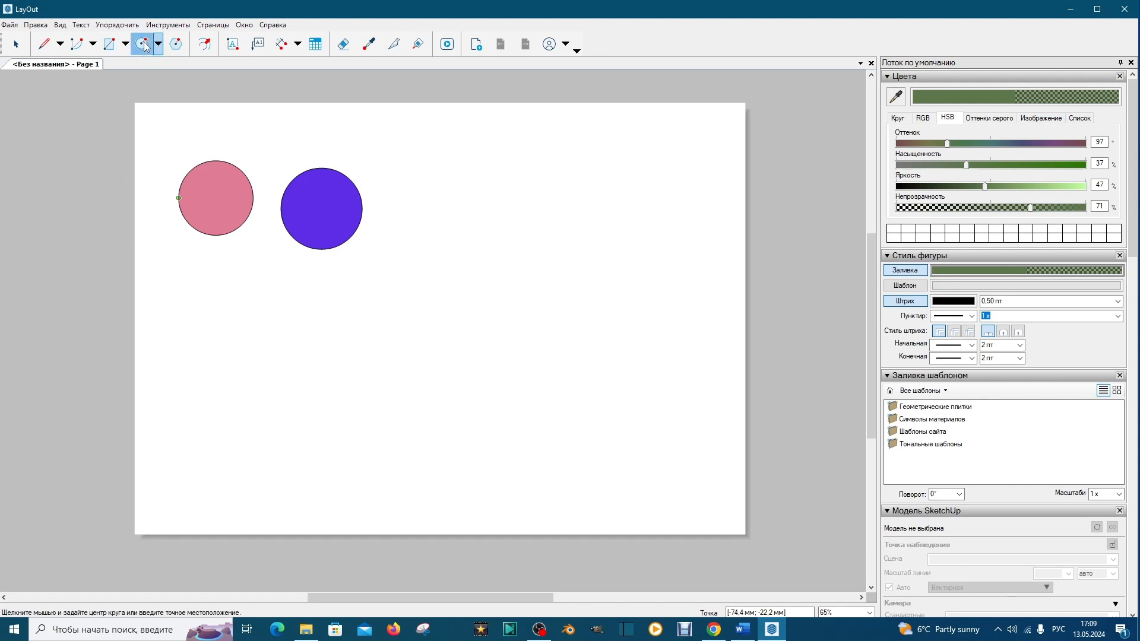
pyautogui.moveTo(444, 186); pyautogui.dragTo(404, 152)
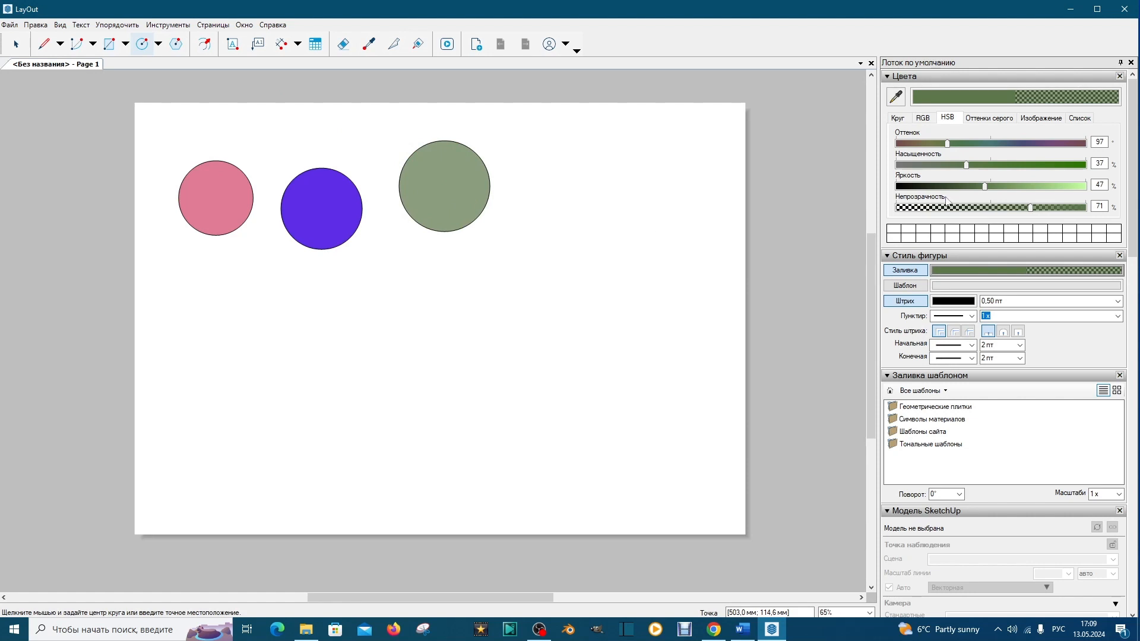
# Set the fill to grey 59 with 100% opacity and draw a pentagon to the right of the green circle.
pyautogui.click(983, 120)
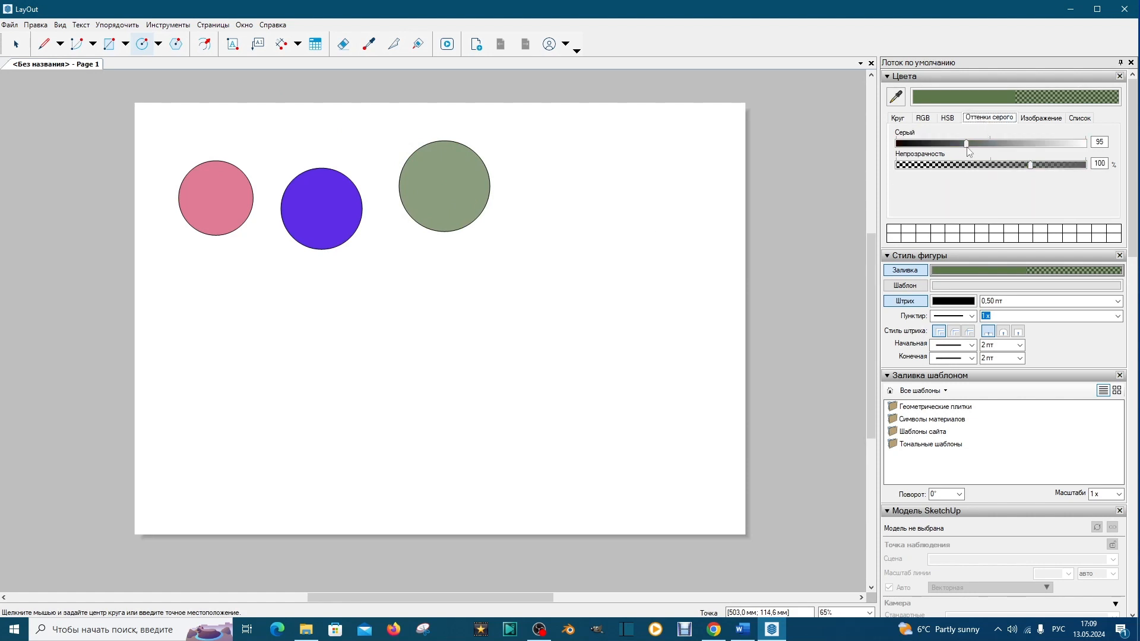
pyautogui.moveTo(968, 150); pyautogui.dragTo(942, 155)
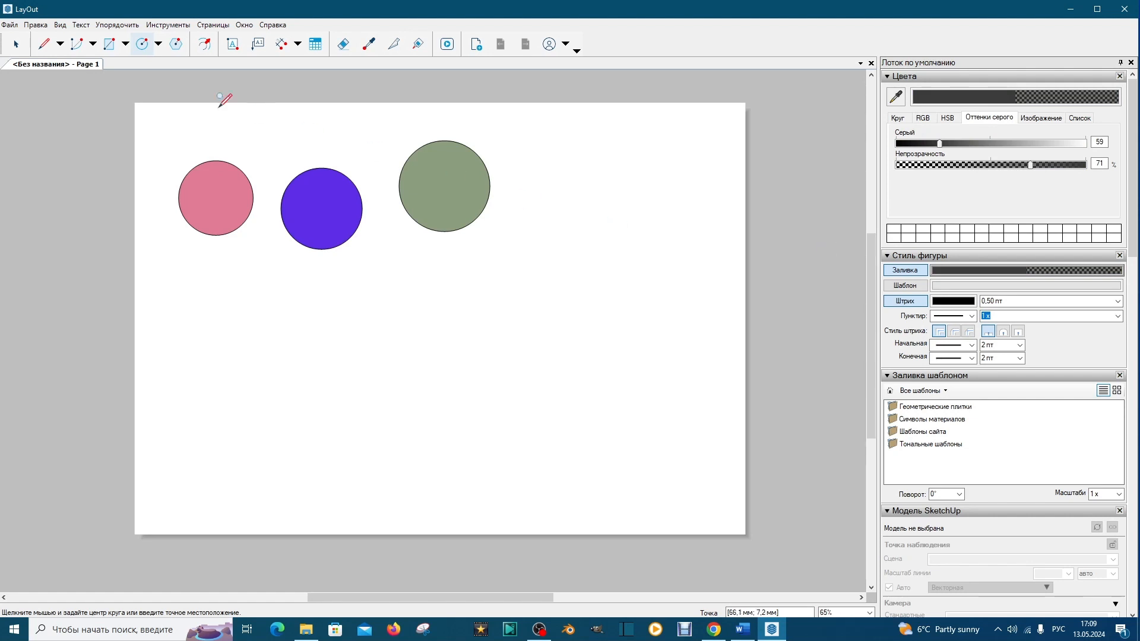
pyautogui.moveTo(1031, 165); pyautogui.dragTo(1069, 168)
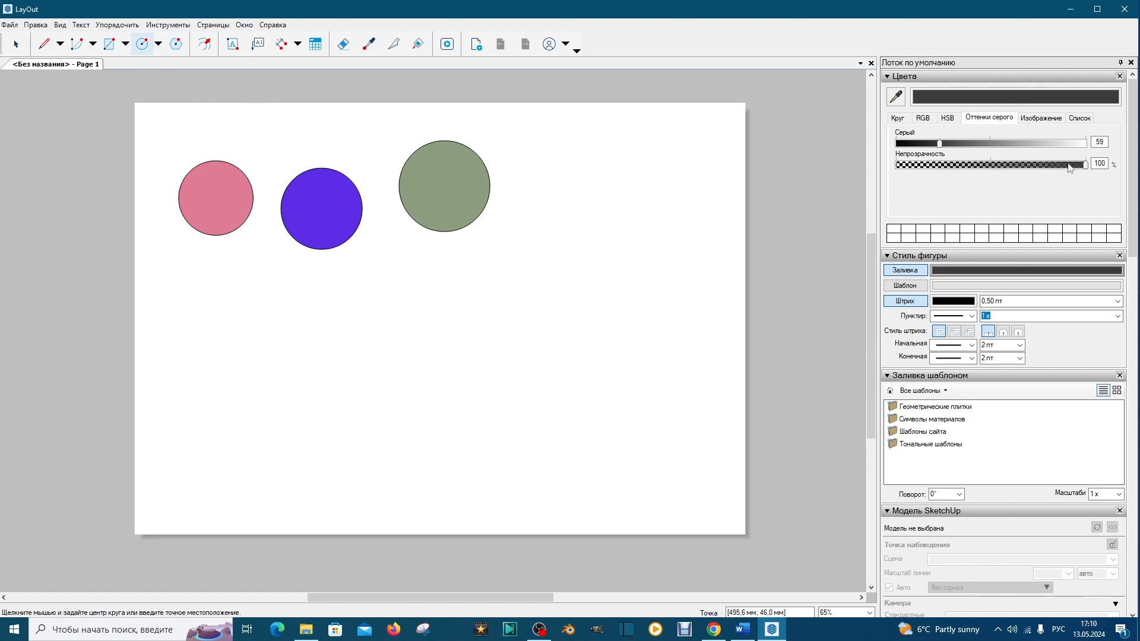
pyautogui.click(175, 43)
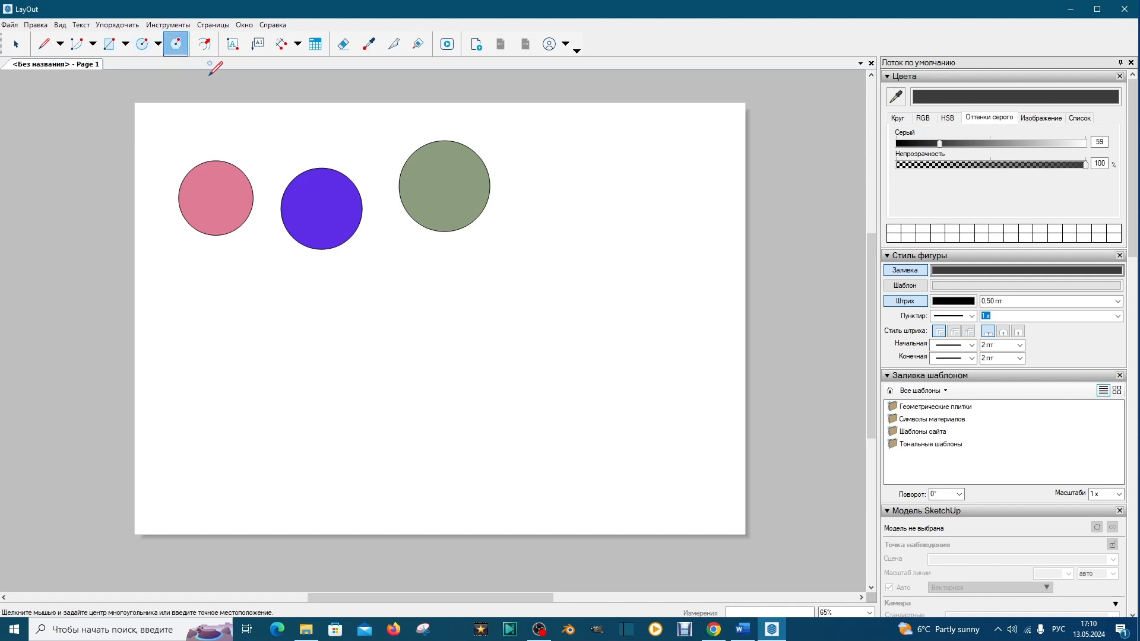
pyautogui.moveTo(584, 213); pyautogui.dragTo(545, 172)
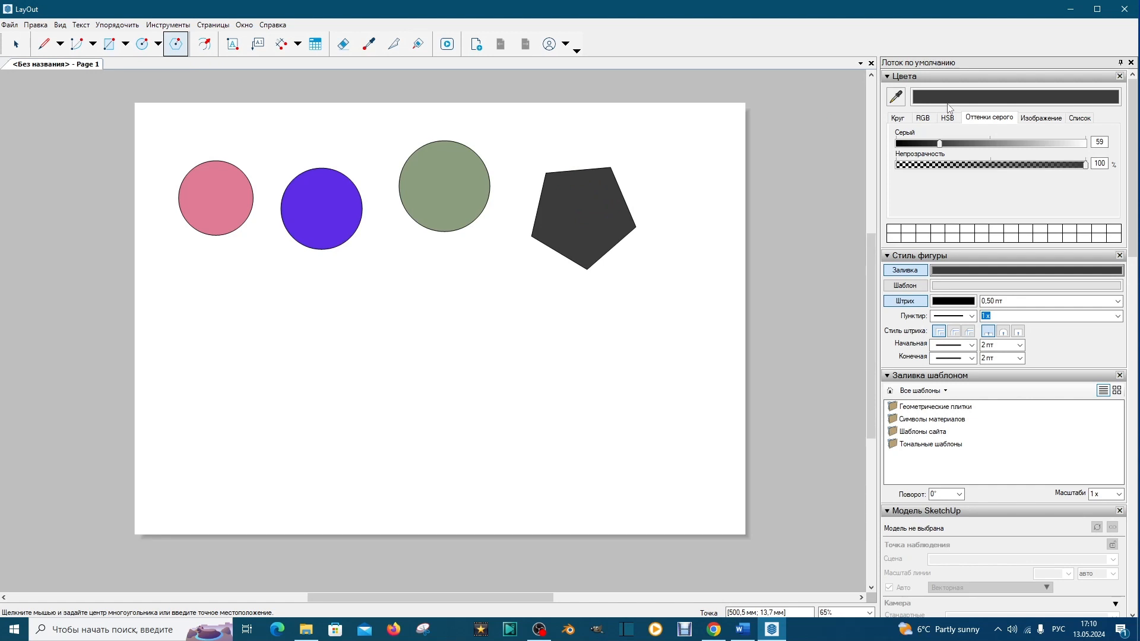
# Load the image file 1 from the Изображения folder as the source for picking colours.
pyautogui.click(1042, 118)
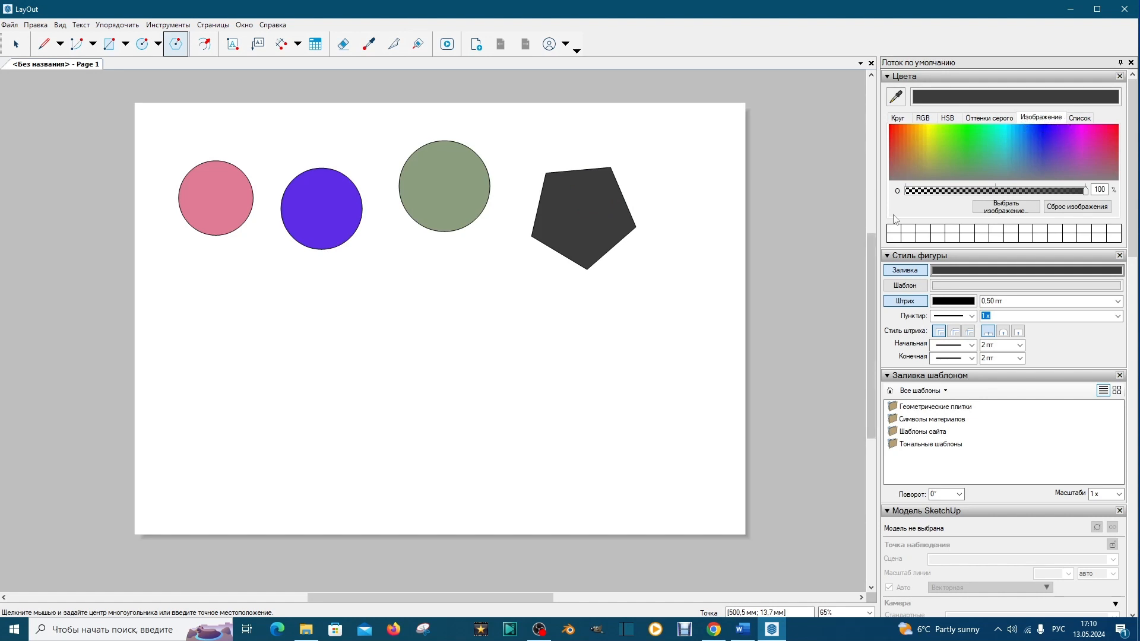
pyautogui.click(1005, 207)
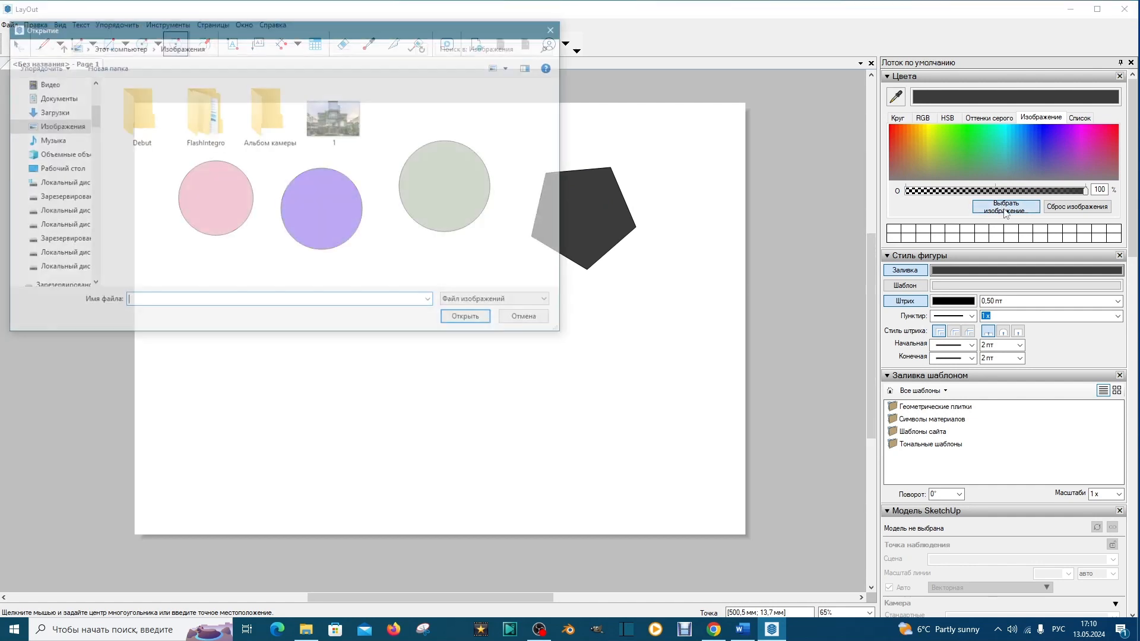
pyautogui.click(329, 120)
pyautogui.click(466, 321)
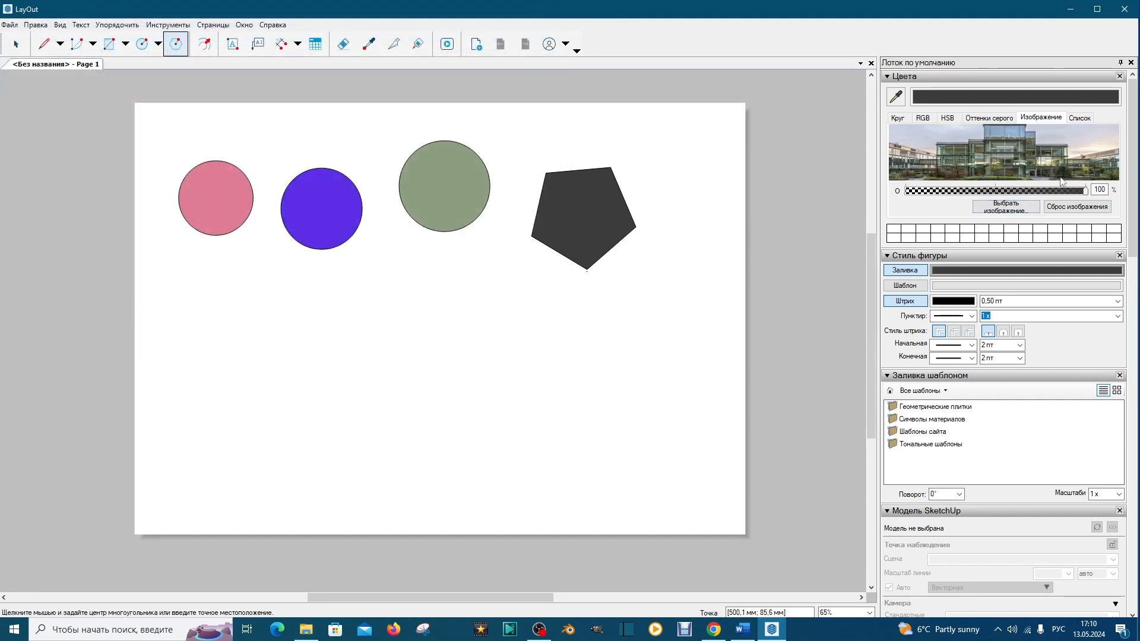
# Draw pale lavender, blue and dark green pentagons below the first row with fills sampled from the building image, and reset the picker image.
pyautogui.click(917, 134)
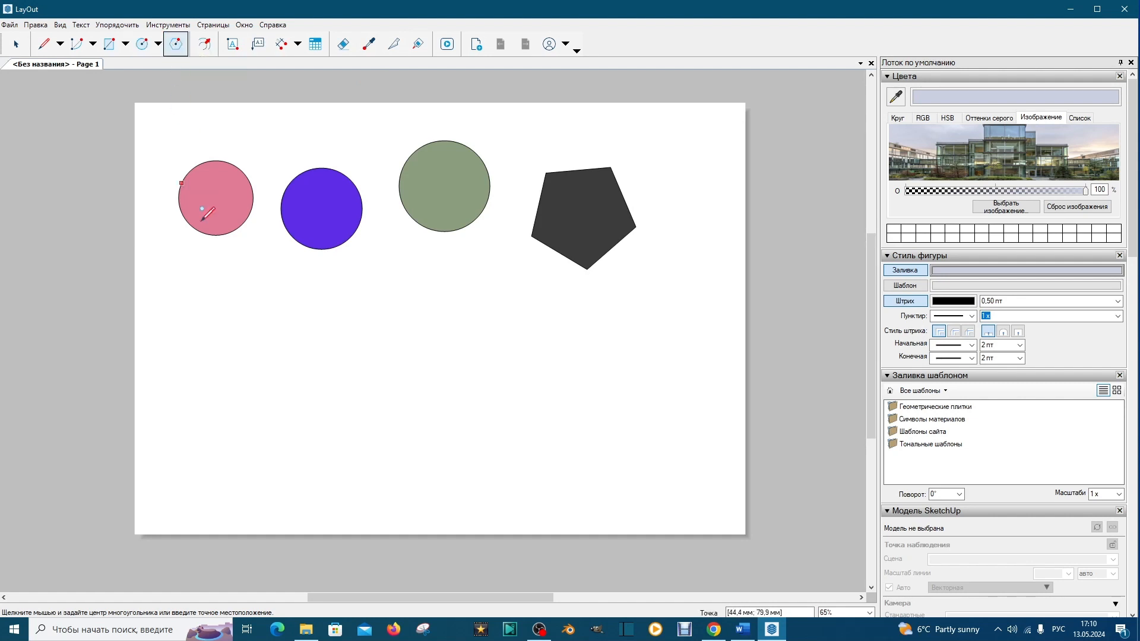
pyautogui.moveTo(239, 311); pyautogui.dragTo(195, 270)
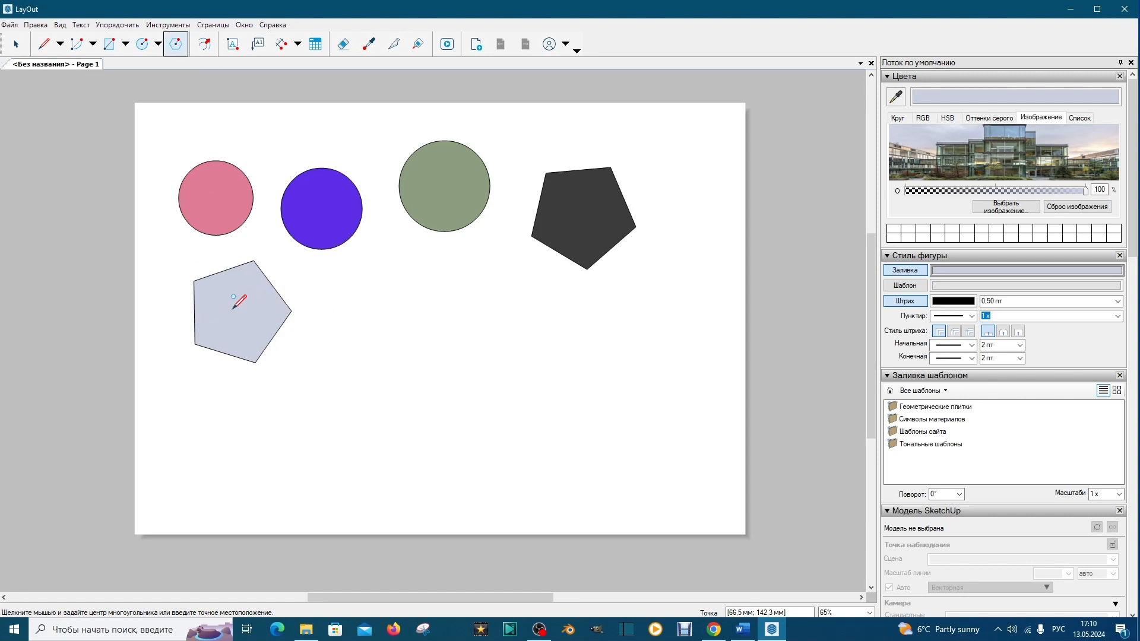
pyautogui.click(999, 133)
pyautogui.moveTo(389, 343); pyautogui.dragTo(341, 305)
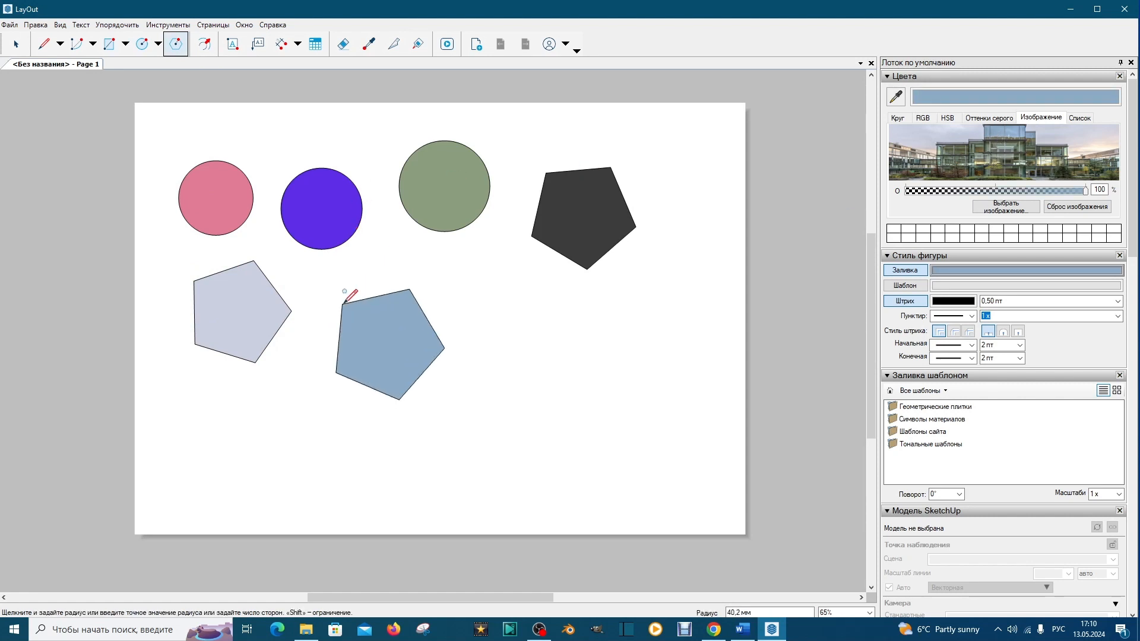
pyautogui.click(914, 176)
pyautogui.moveTo(507, 363)
pyautogui.mouseDown()
pyautogui.moveTo(473, 304)
pyautogui.moveTo(95, 184)
pyautogui.moveTo(435, 359)
pyautogui.moveTo(448, 339)
pyautogui.mouseUp()
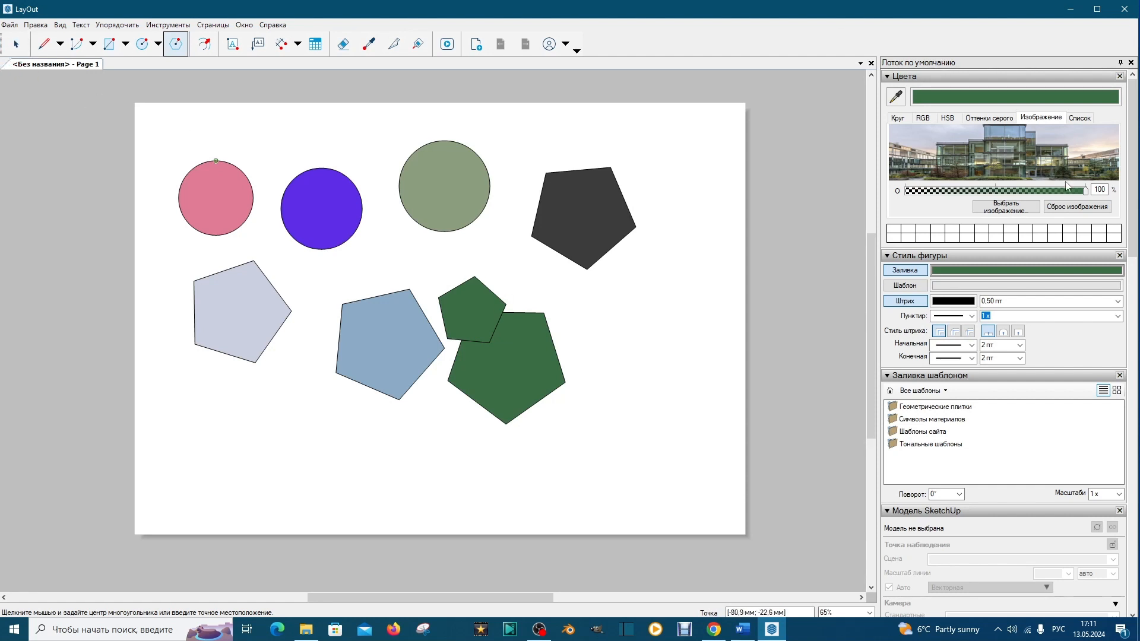
pyautogui.click(1067, 209)
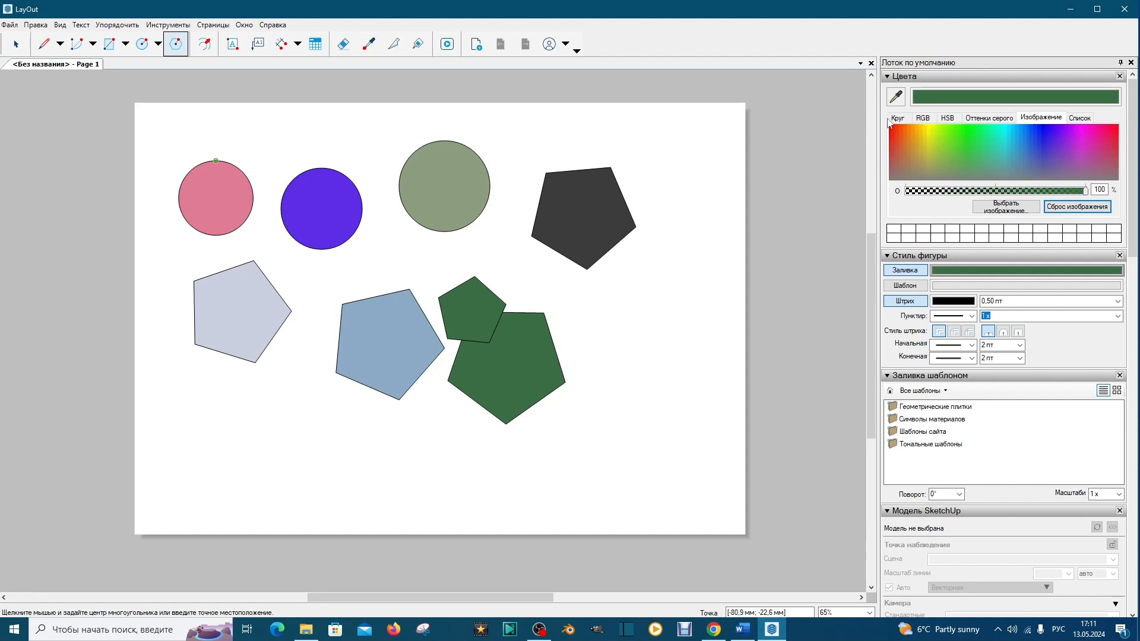
# Set the fill to the named colour Бирюзовый and draw a circle of about 26 mm radius below the dark grey pentagon.
pyautogui.click(1079, 117)
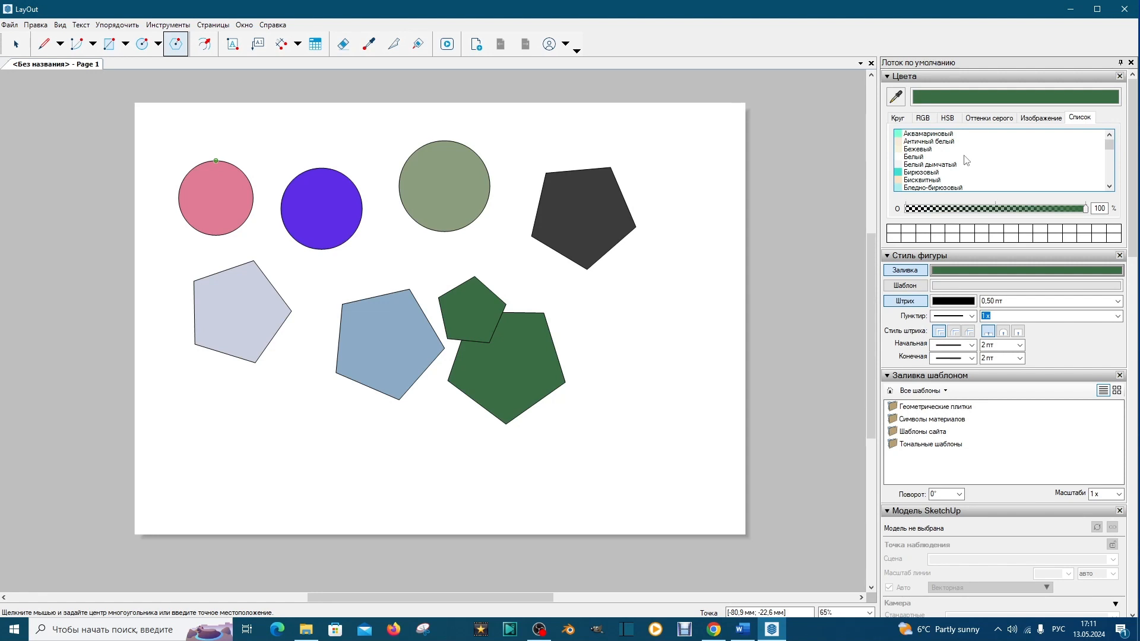
pyautogui.moveTo(1108, 147)
pyautogui.mouseDown()
pyautogui.moveTo(1106, 196)
pyautogui.moveTo(1101, 136)
pyautogui.mouseUp()
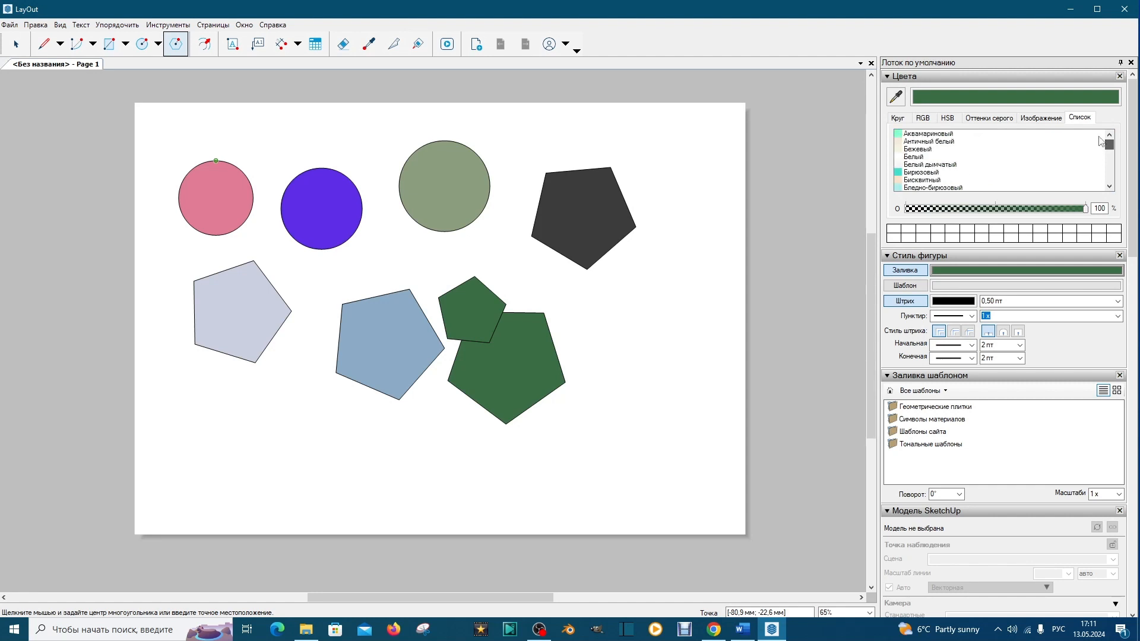
pyautogui.click(922, 173)
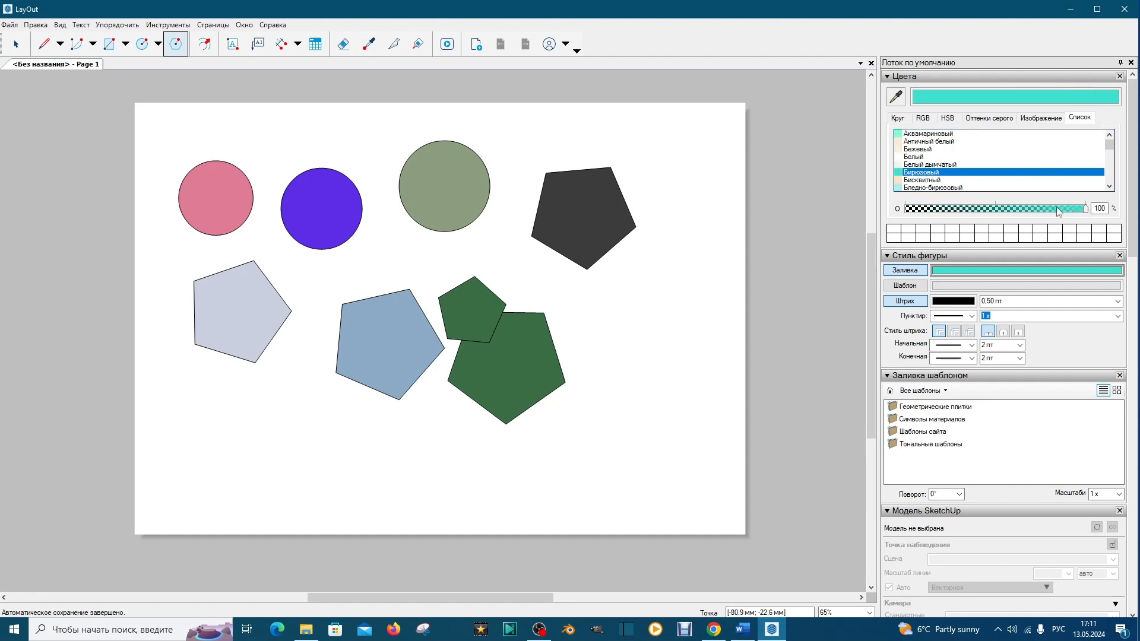
pyautogui.click(143, 45)
pyautogui.click(610, 317)
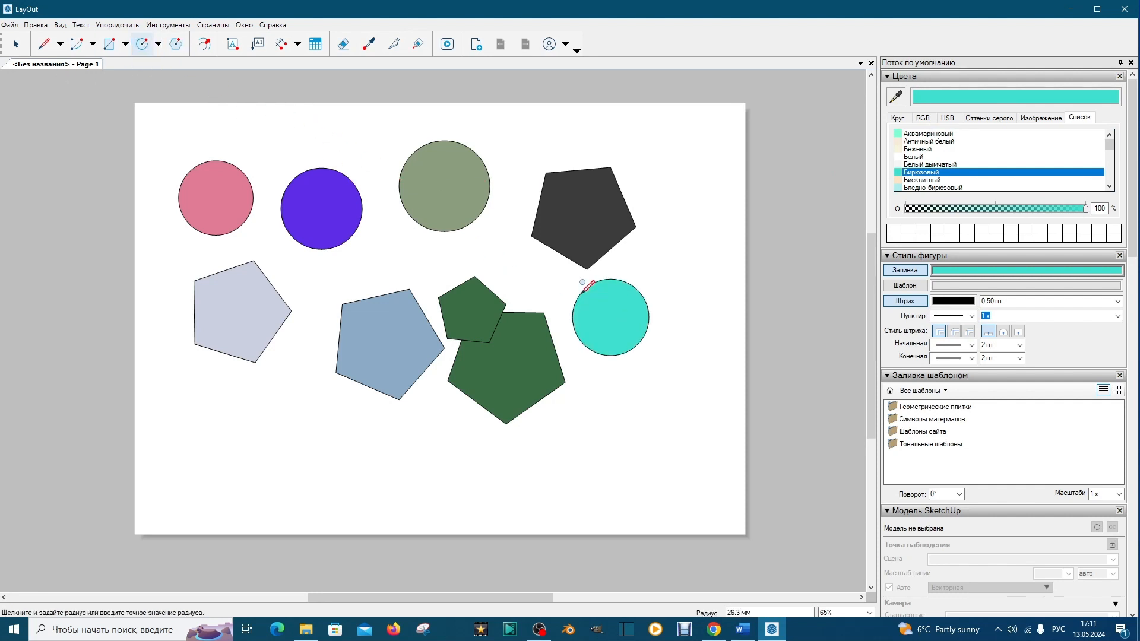
pyautogui.click(583, 291)
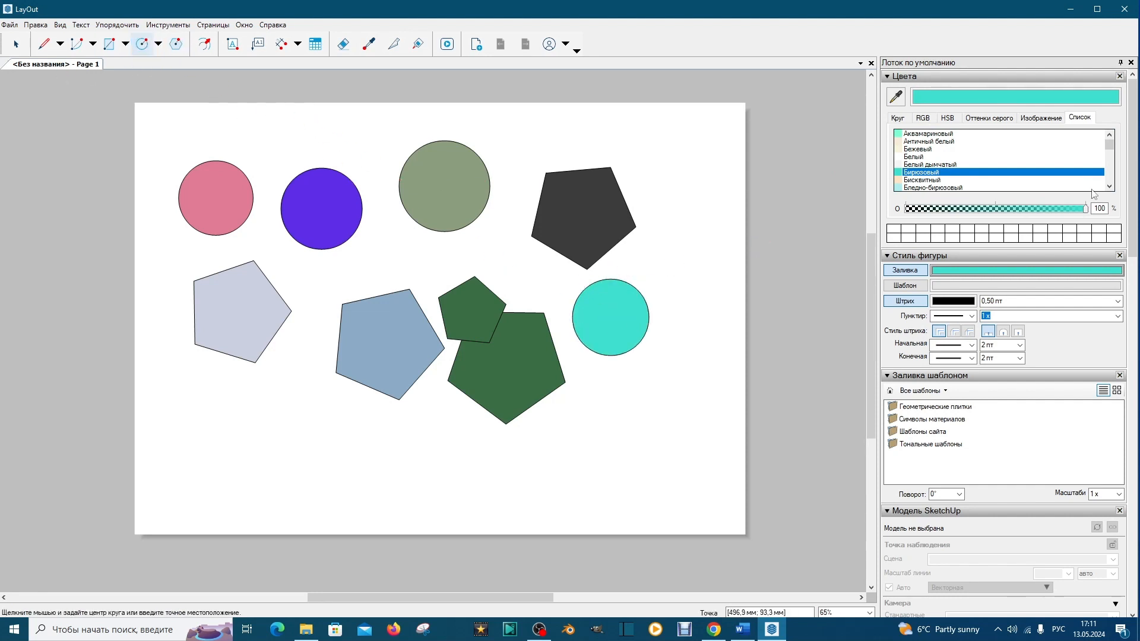
# Draw a circle filled with the named colour Ночной синий below the turquoise circle, and another beside it at 37% opacity.
pyautogui.moveTo(1110, 147); pyautogui.dragTo(1112, 160)
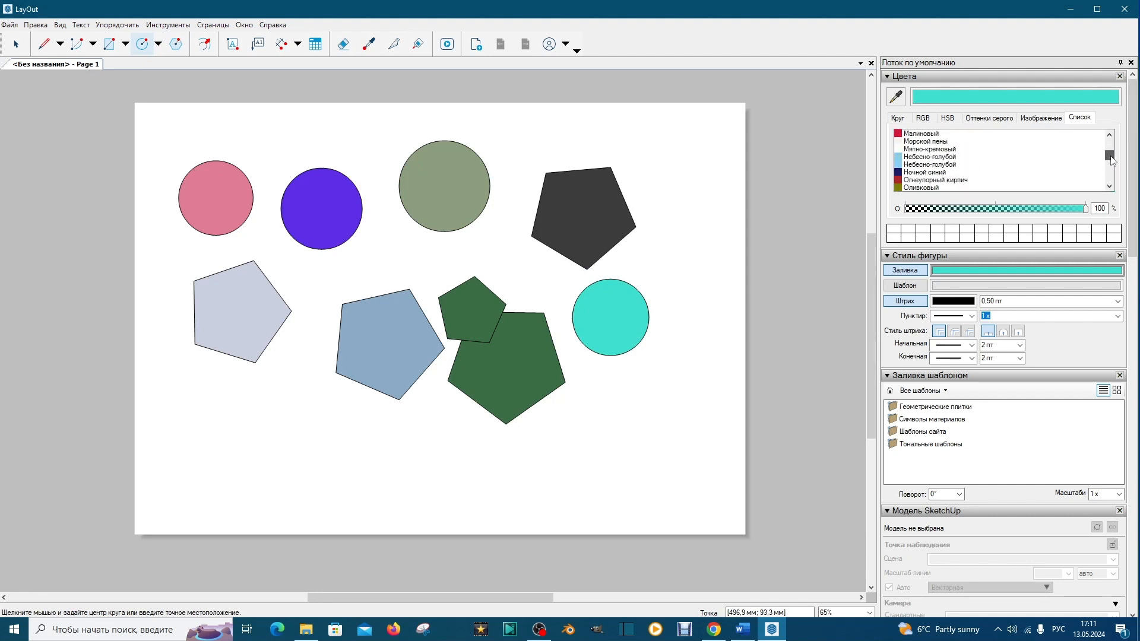
pyautogui.click(921, 173)
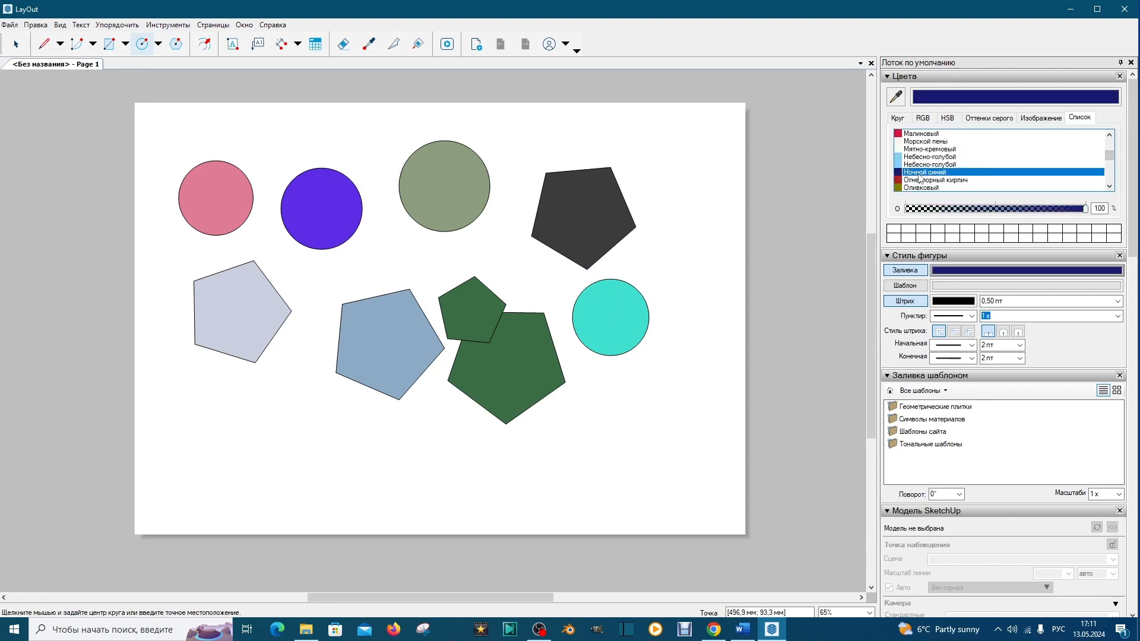
pyautogui.click(588, 432)
pyautogui.click(544, 417)
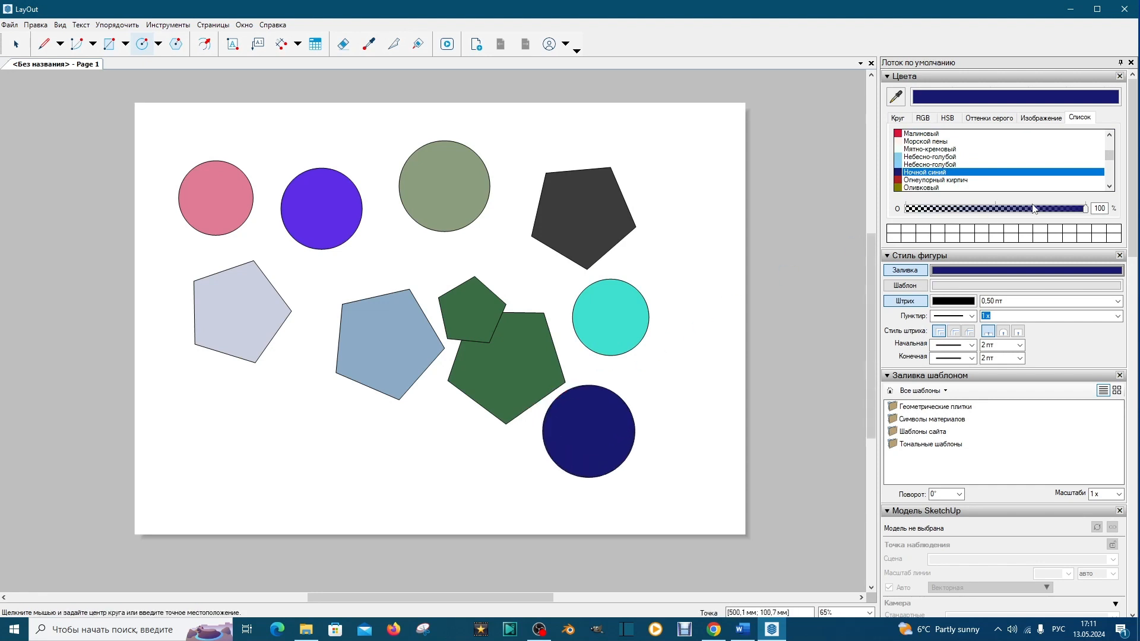
pyautogui.moveTo(1086, 209); pyautogui.dragTo(974, 217)
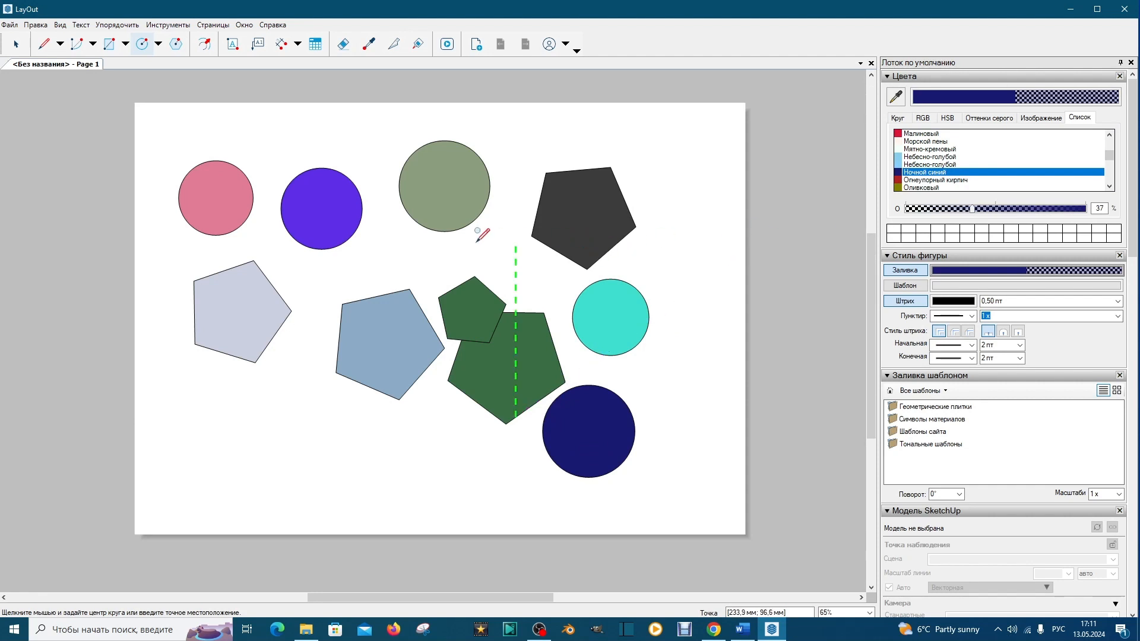
pyautogui.moveTo(688, 467); pyautogui.dragTo(662, 426)
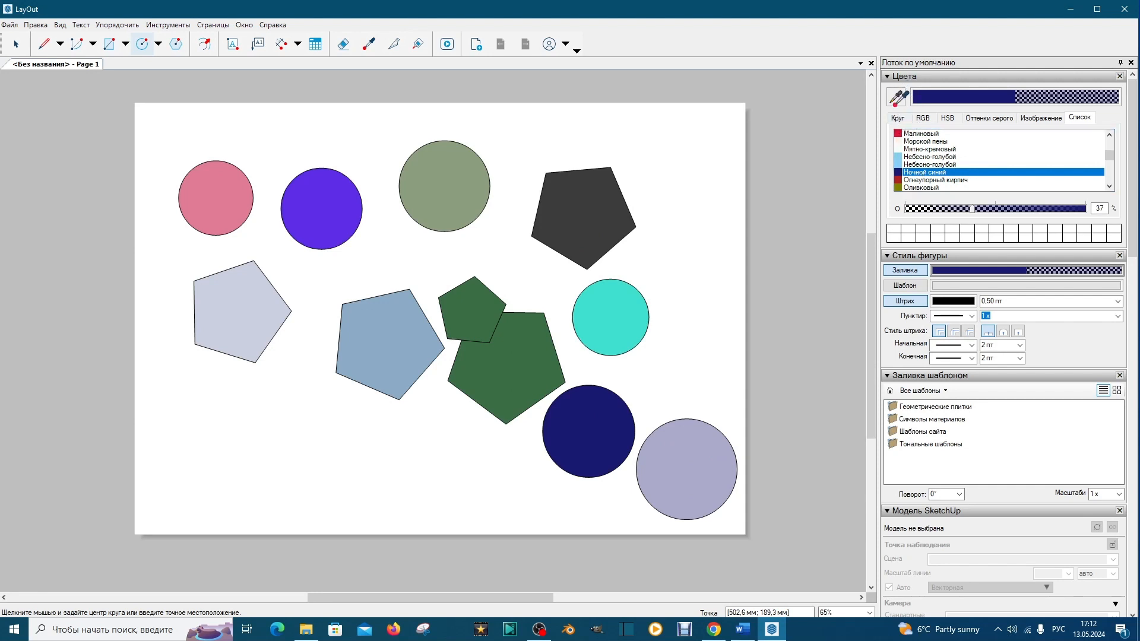
# Sample the fill from the pale translucent circle and draw a circle in that colour partly over the dark blue one.
pyautogui.click(896, 96)
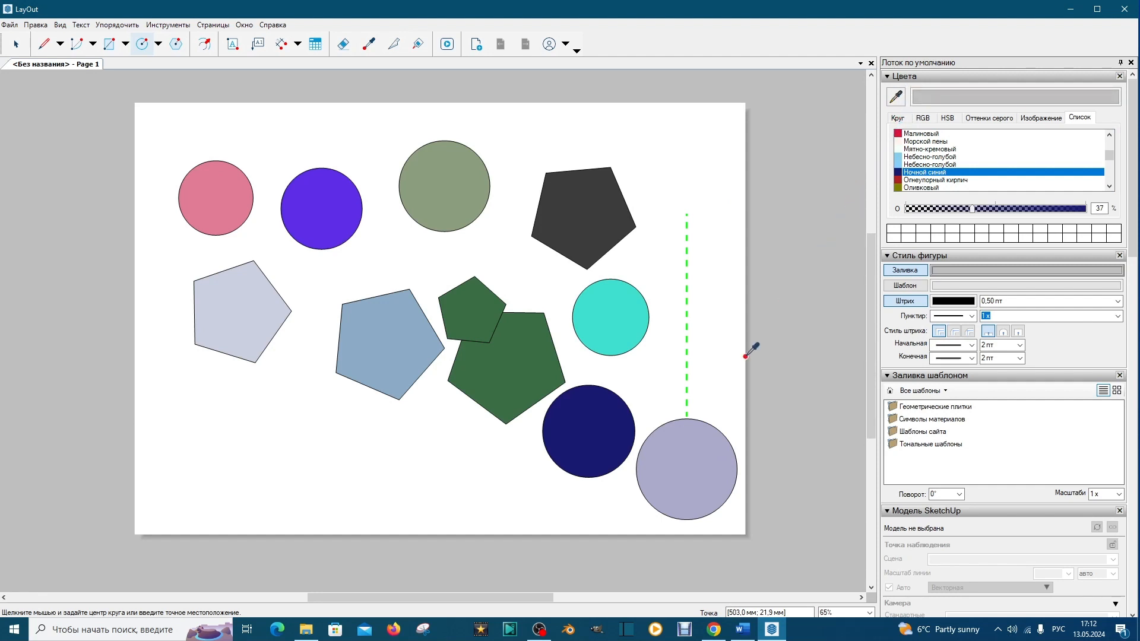
pyautogui.click(692, 461)
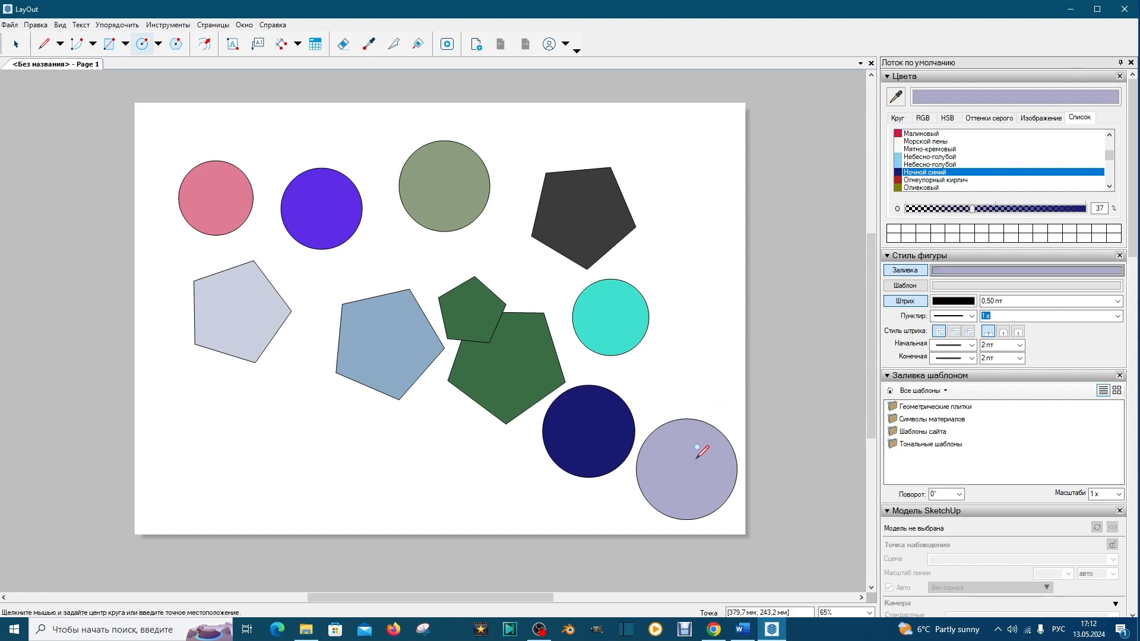
pyautogui.click(586, 436)
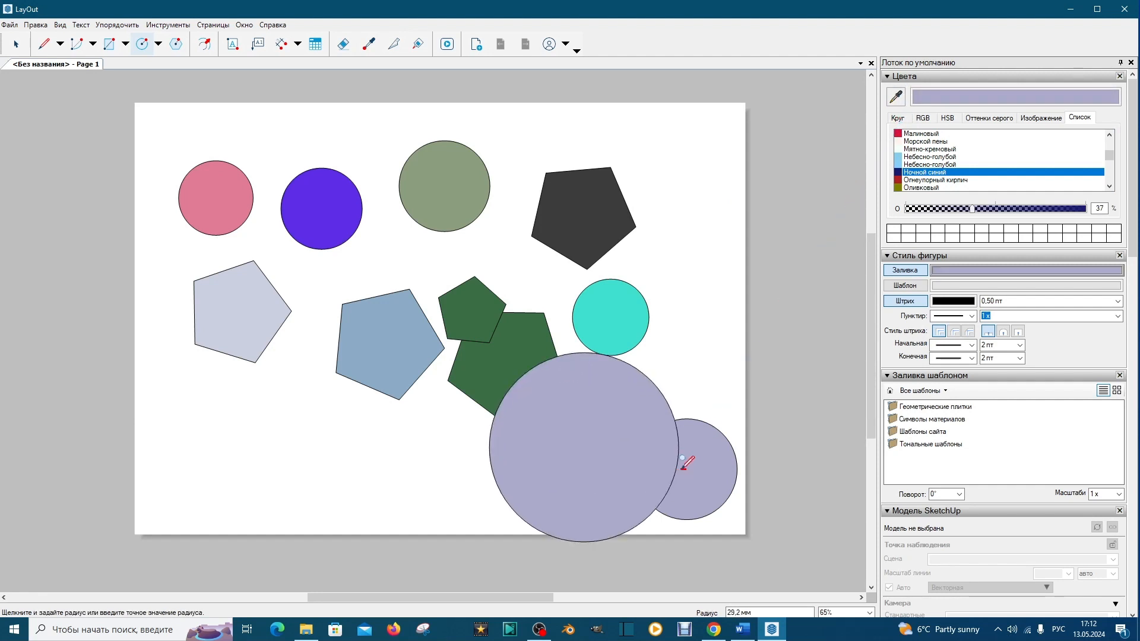
pyautogui.click(633, 450)
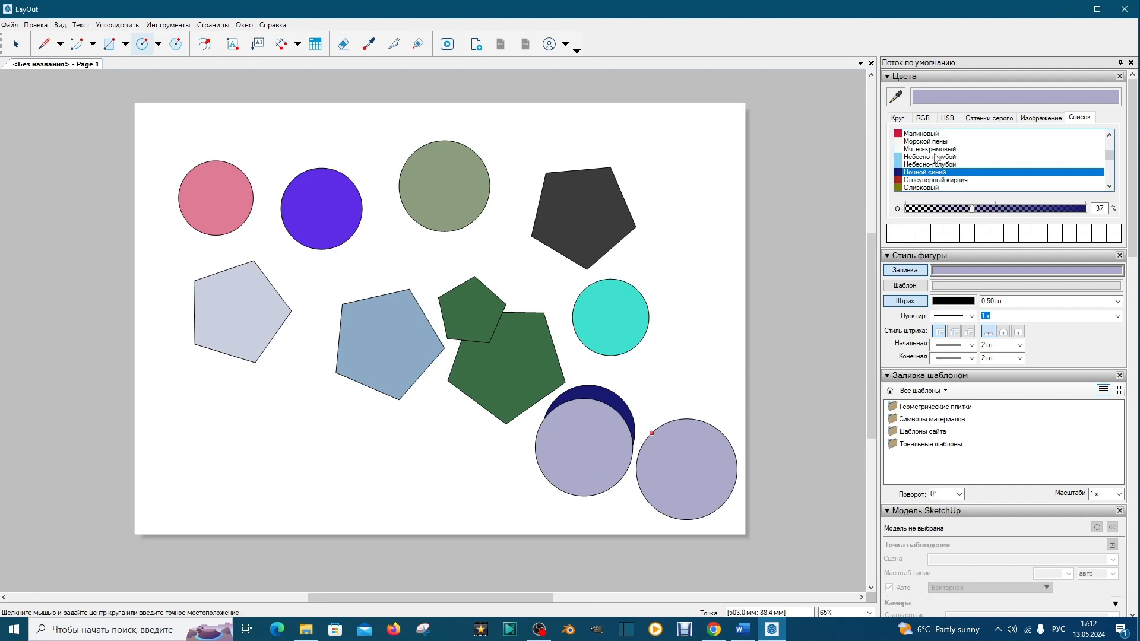
# Switch the colour selection mode to the colour wheel (Круг).
pyautogui.click(903, 121)
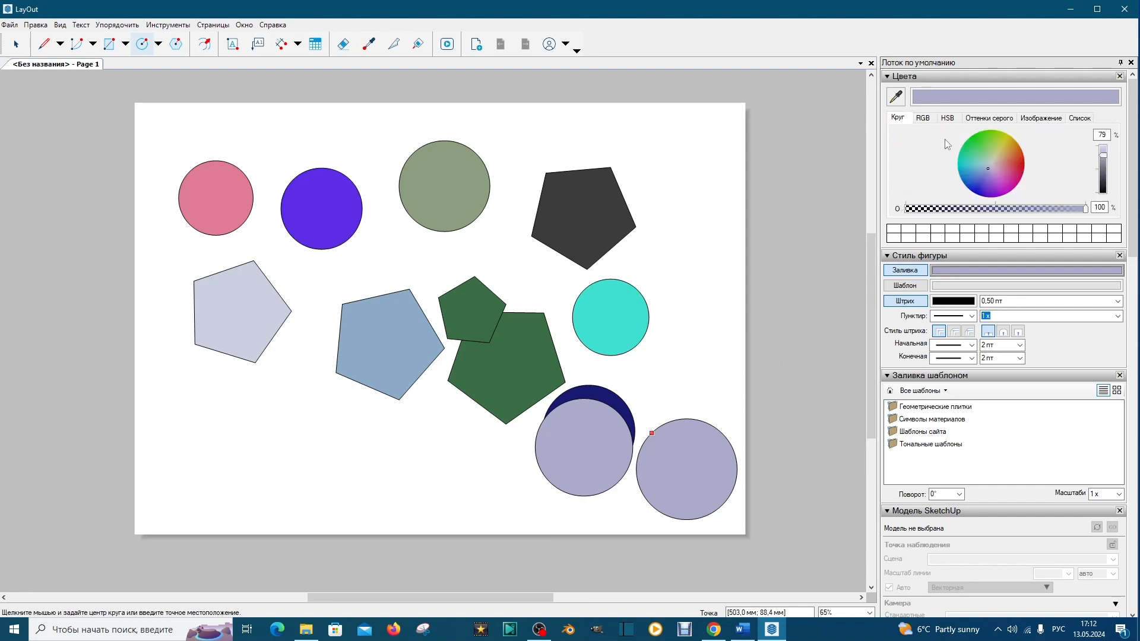